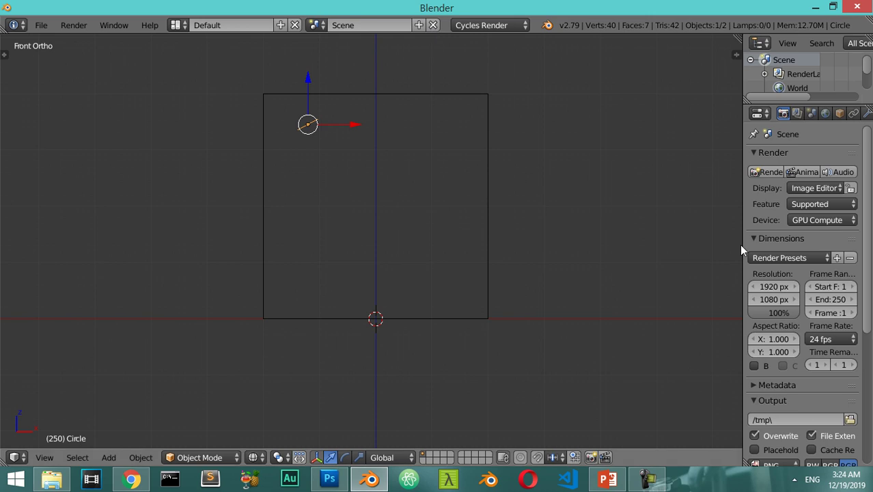
- Select the cube, enable Fluid physics on it and set its type to Domain
left_click_drag(742, 241, 690, 232)
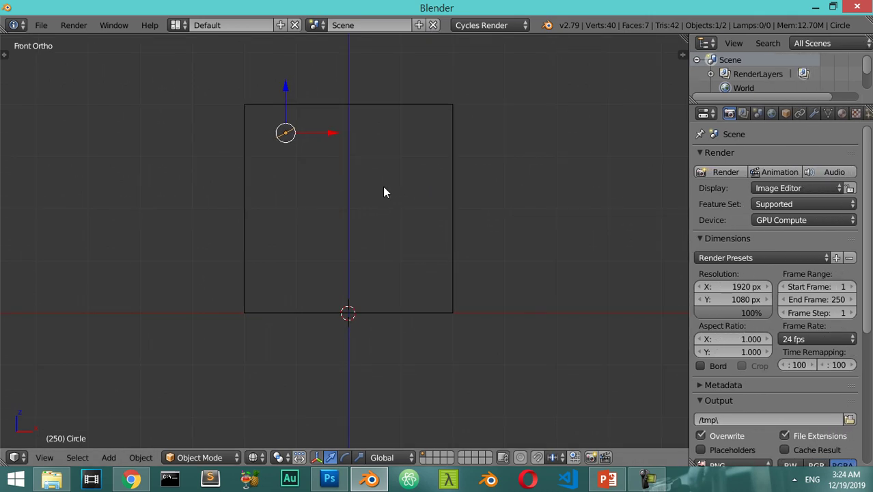
middle_click_drag(399, 191, 321, 277)
right_click(383, 214)
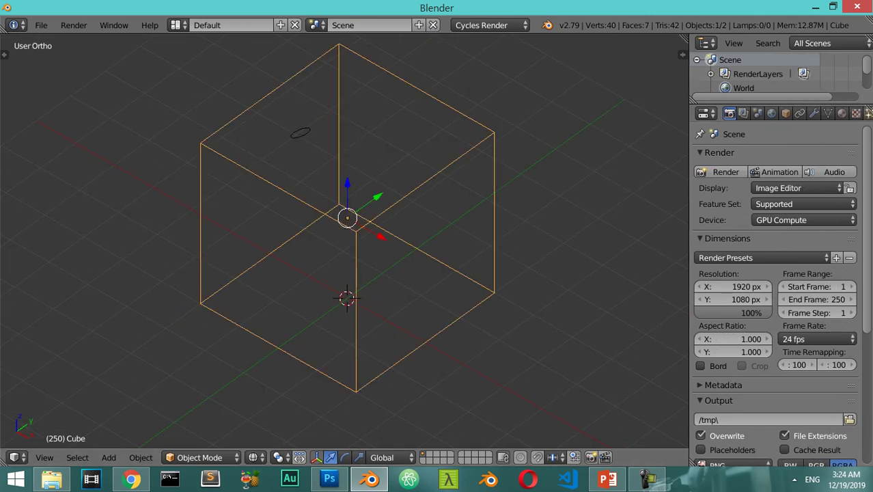
left_click(833, 113)
left_click(807, 185)
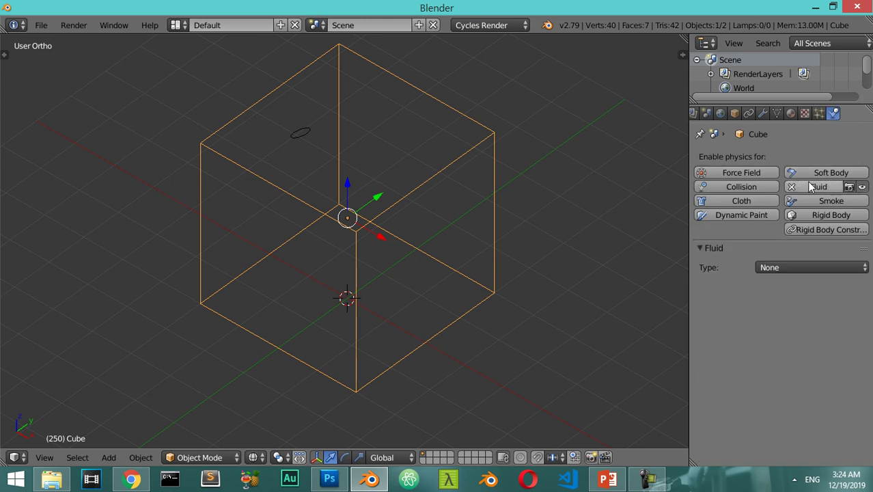
left_click(773, 265)
left_click(767, 225)
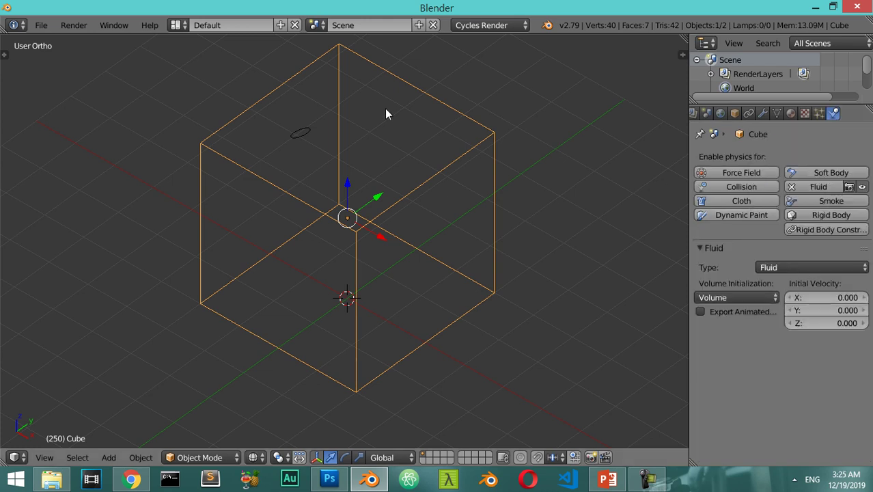
left_click(807, 267)
left_click(787, 234)
- Give the small circle Fluid physics with type Inflow
right_click(308, 133)
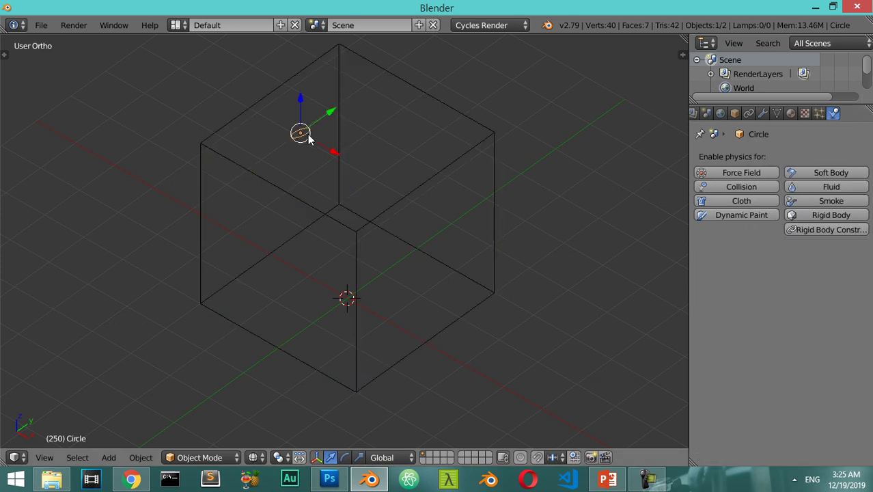
left_click(816, 190)
left_click(802, 269)
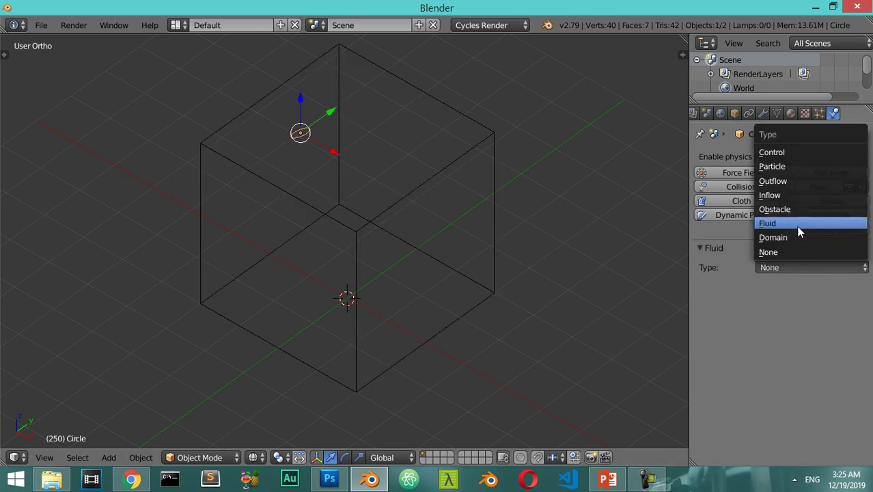
left_click(791, 194)
- Scale the inflow circle up slightly inside the domain cube
middle_click_drag(488, 290, 347, 119)
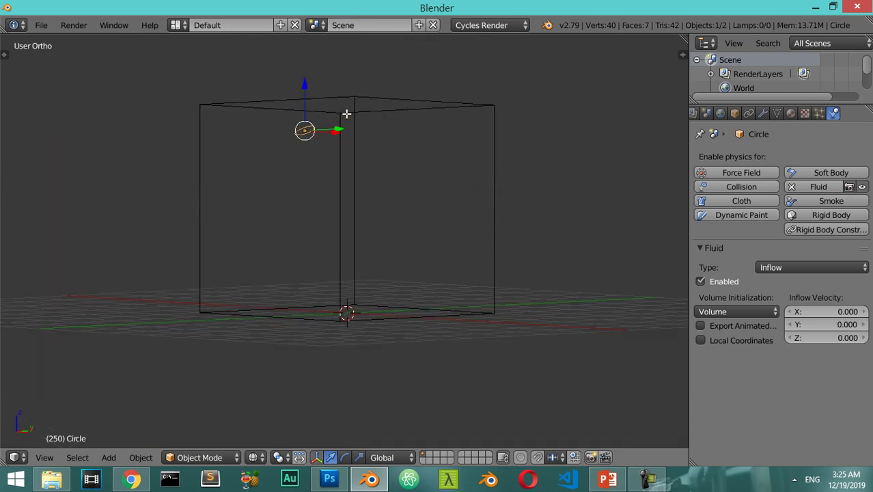
key("Tab")
scroll(372, 240, "up", 5)
middle_click_drag(373, 240, 349, 181)
key("Tab")
scroll(347, 251, "down", 4)
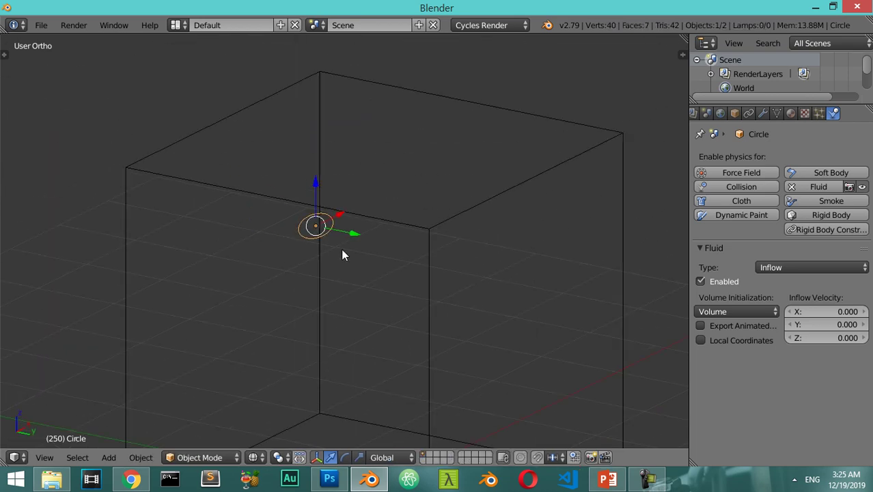
scroll(348, 251, "down", 2)
key("s")
left_click(439, 286)
key("s")
left_click(456, 300)
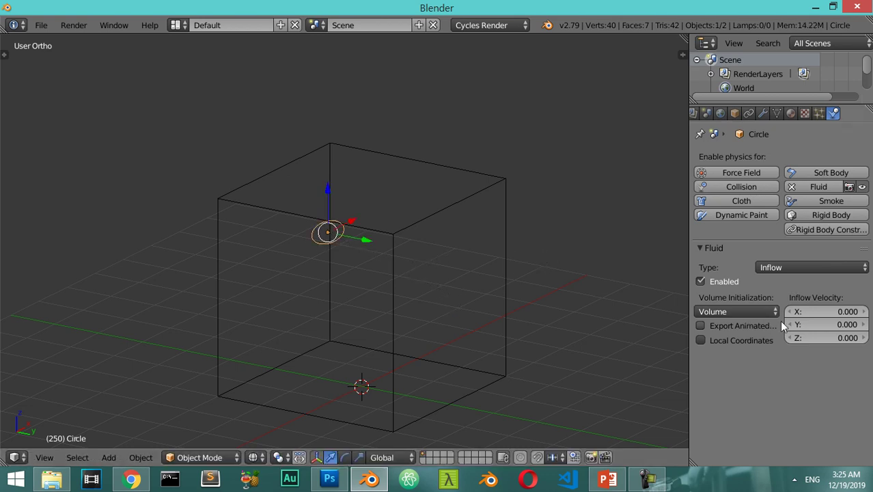
- Set the circle's inflow velocity to X 0.4, Y 0.1 and Z 0.1
mouse_move(480, 261)
middle_mouse_down()
mouse_move(414, 283)
mouse_move(502, 281)
mouse_move(513, 312)
middle_mouse_up()
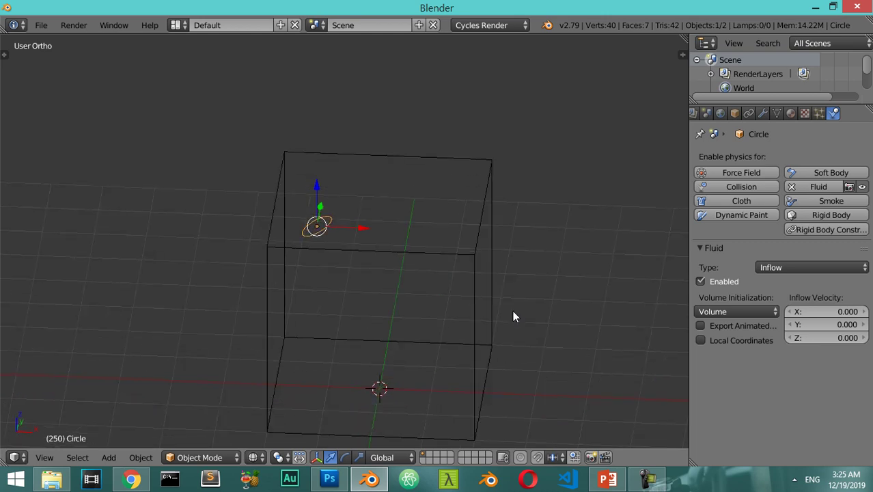
left_click(812, 311)
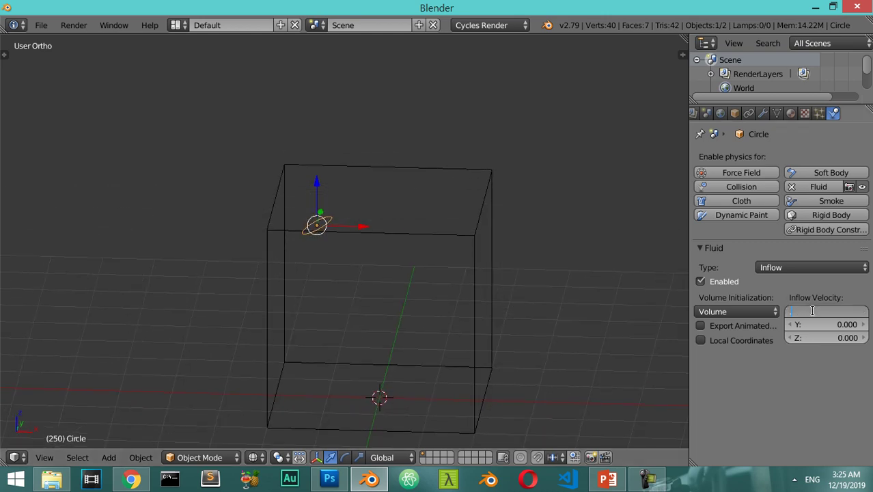
type(".4")
key("Return")
left_click(812, 322)
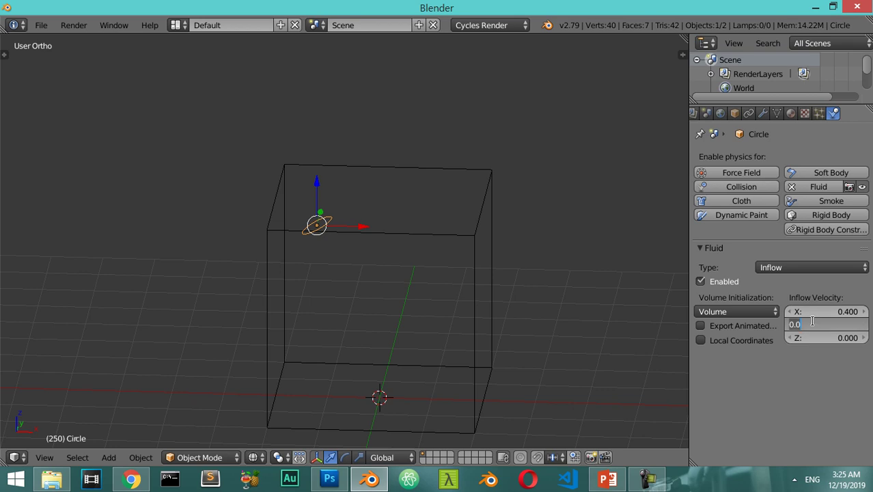
type("0.1")
key("Return")
left_click(818, 337)
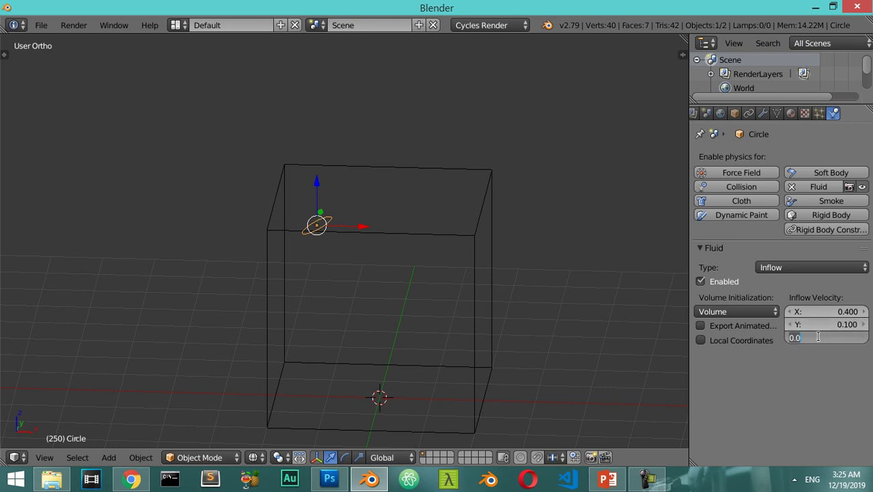
type("0.1")
key("Return")
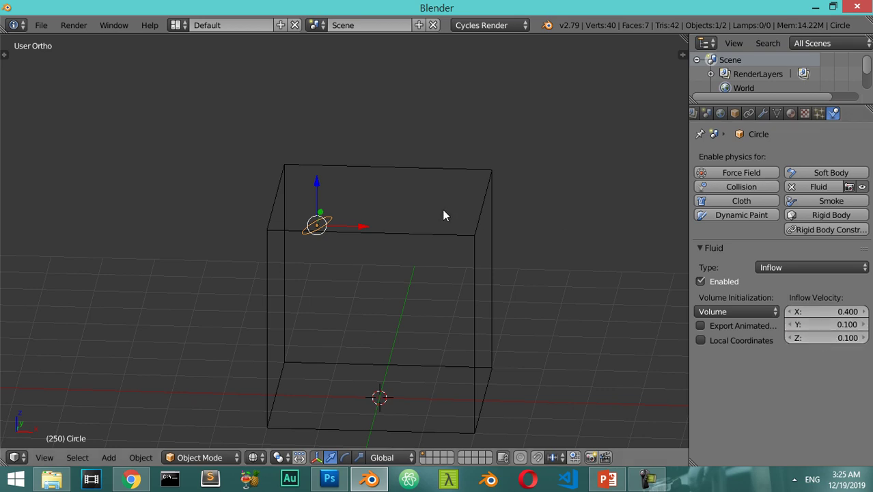
middle_click_drag(465, 285, 476, 313)
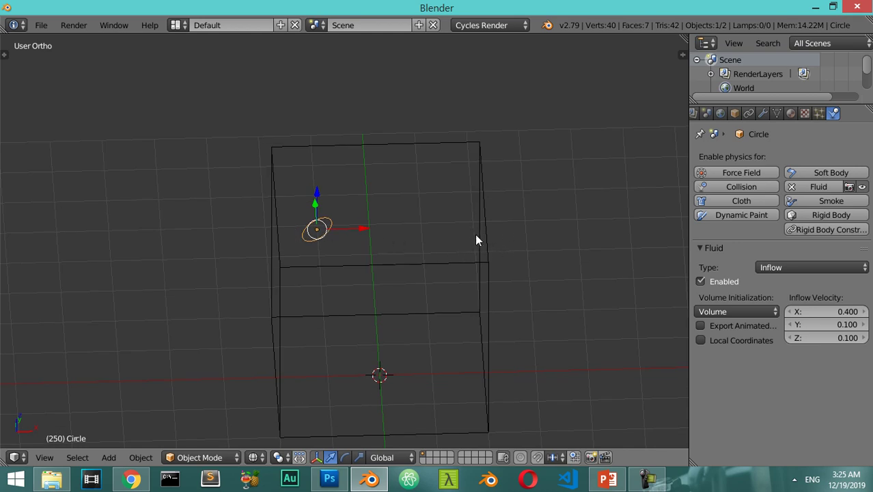
mouse_move(388, 207)
middle_mouse_down()
mouse_move(539, 228)
mouse_move(522, 224)
middle_mouse_up()
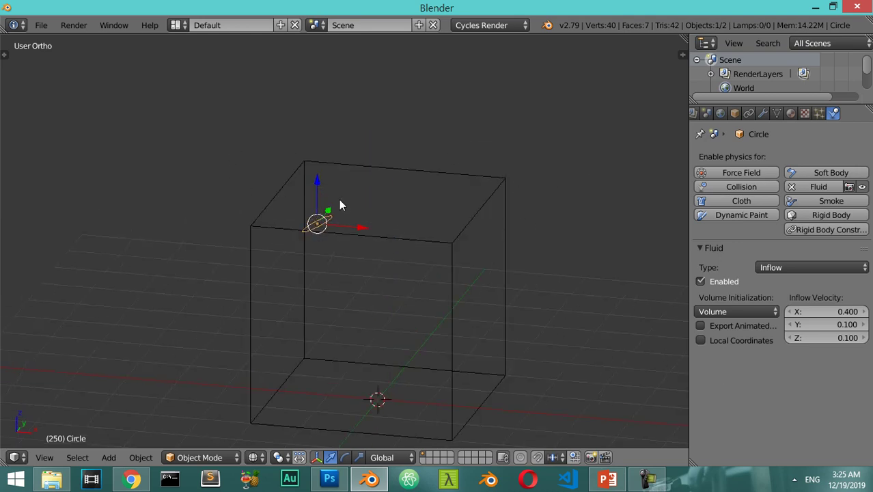
left_click(755, 311)
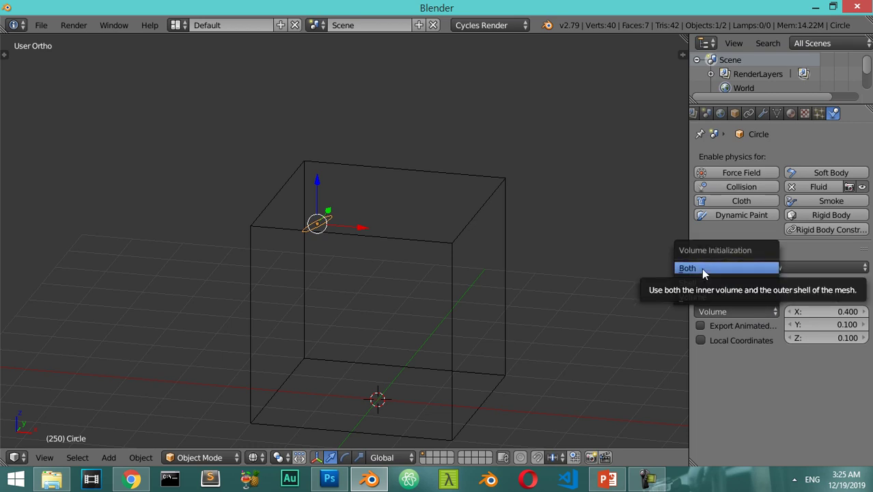
mouse_move(563, 295)
middle_mouse_down()
mouse_move(561, 270)
mouse_move(539, 290)
middle_mouse_up()
scroll(540, 296, "down", 3)
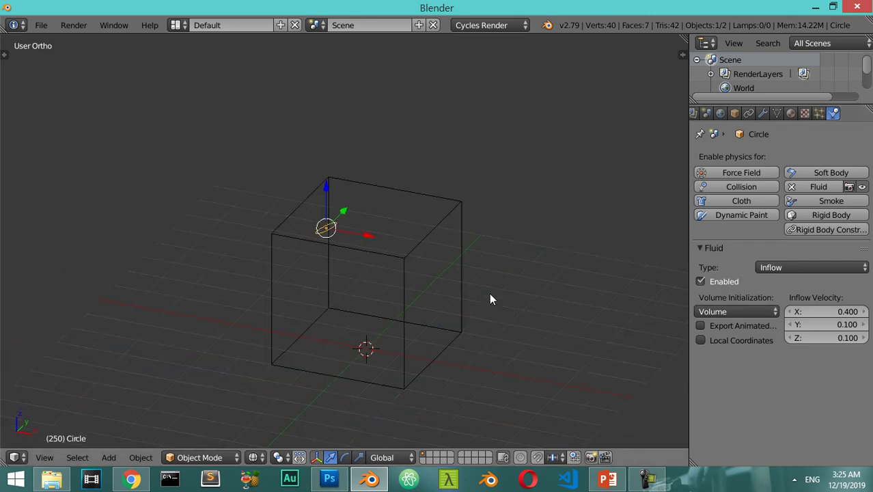
- Add a Timeline below the 3D view with the end frame set to 150
left_click_drag(4, 459, 5, 396)
left_click(15, 457)
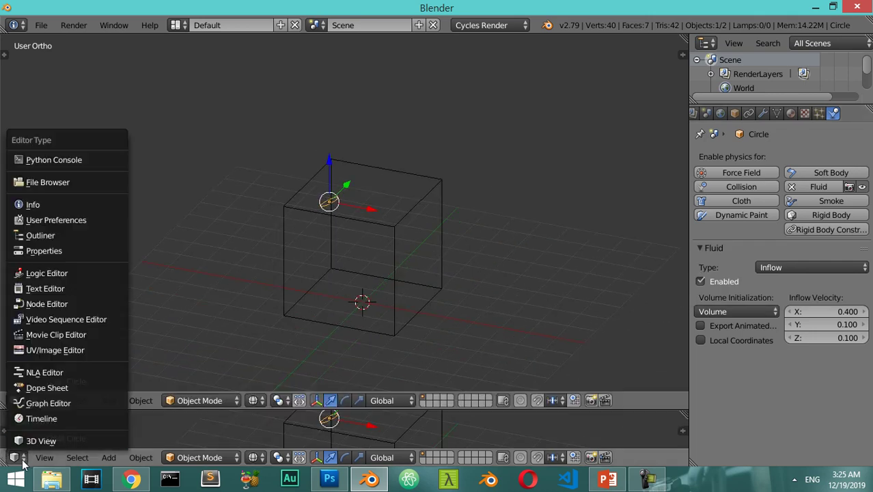
left_click(40, 418)
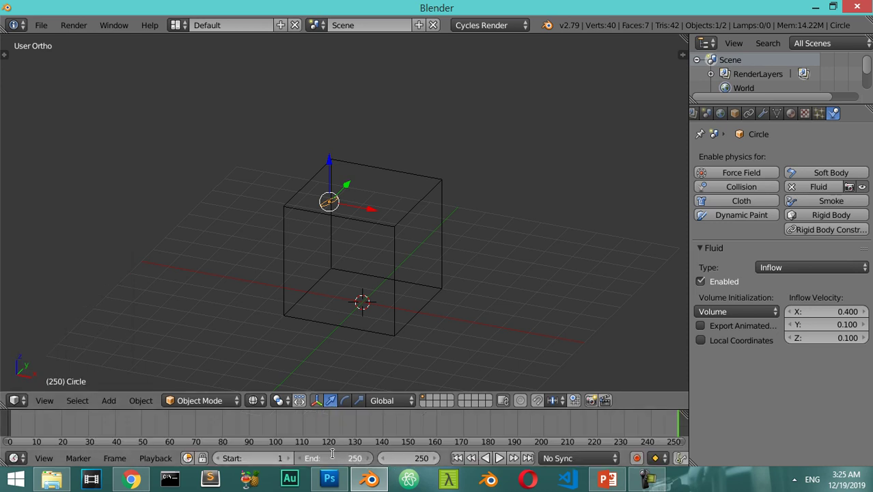
left_click_drag(333, 453, 329, 451)
type("150")
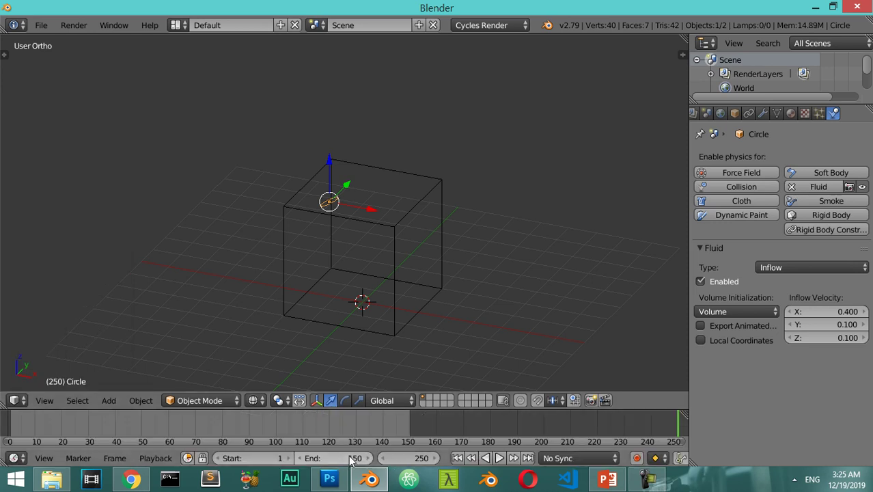
- Set the render frame rate to 30 fps
left_click(694, 113)
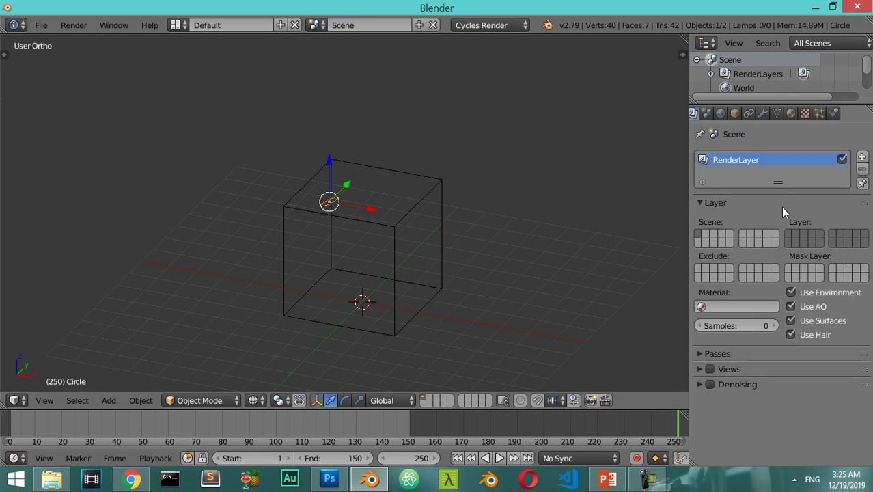
scroll(726, 114, "up", 3)
left_click(729, 114)
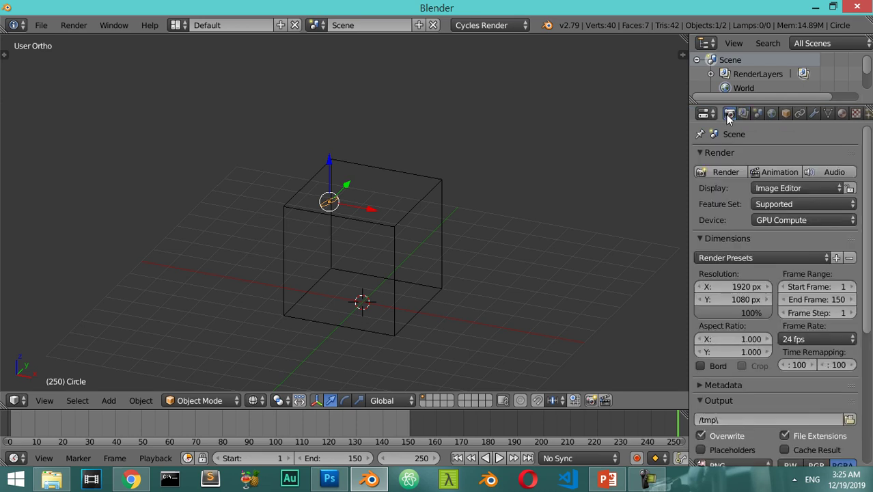
left_click(816, 333)
left_click(803, 272)
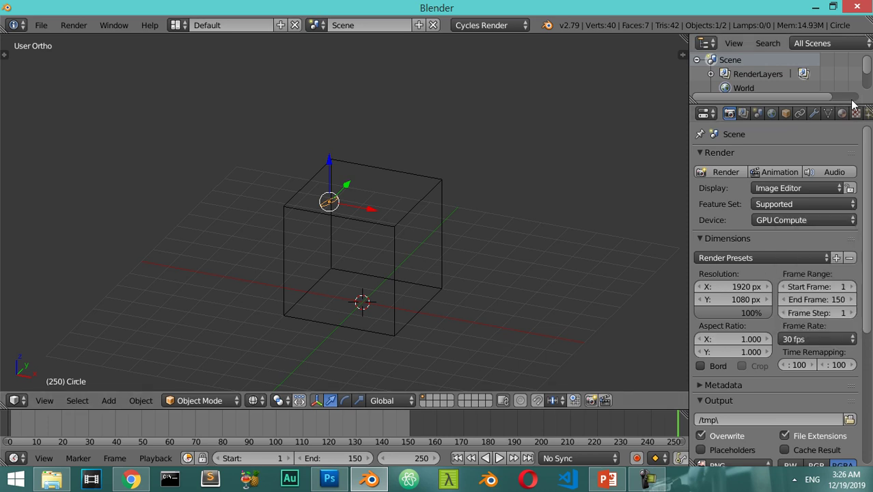
- Set the cube domain's fluid time End to 6.000 and Speed to 1.2
right_click(393, 238)
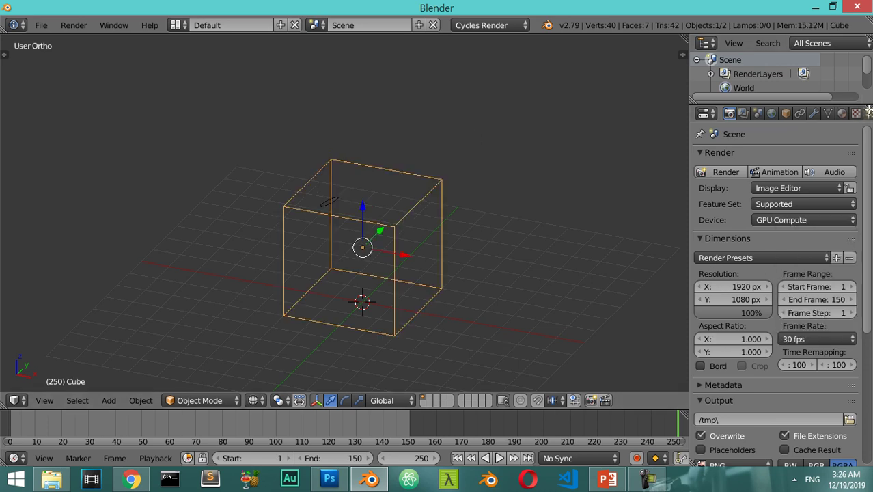
scroll(857, 114, "down", 2)
left_click(833, 113)
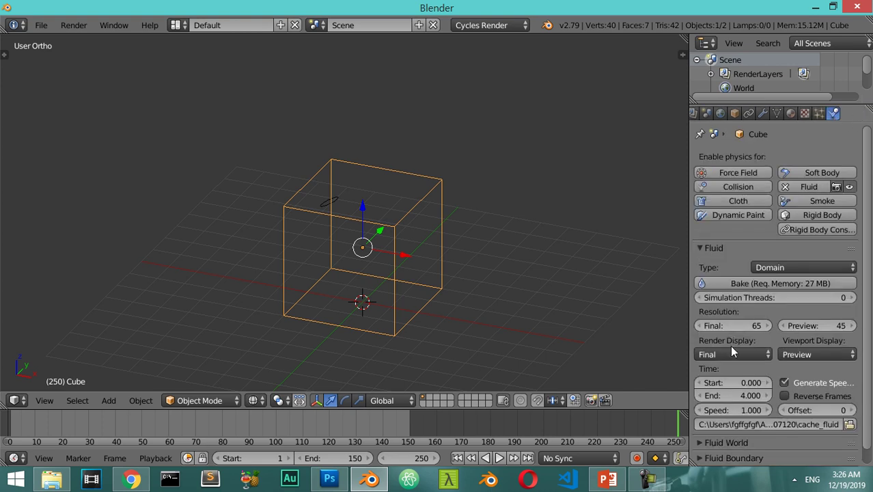
scroll(729, 335, "down", 1)
left_click(734, 380)
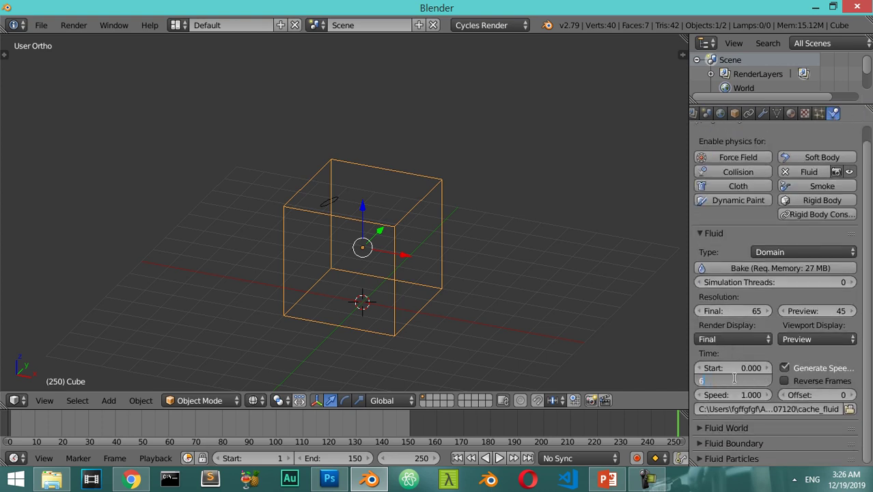
key("Return")
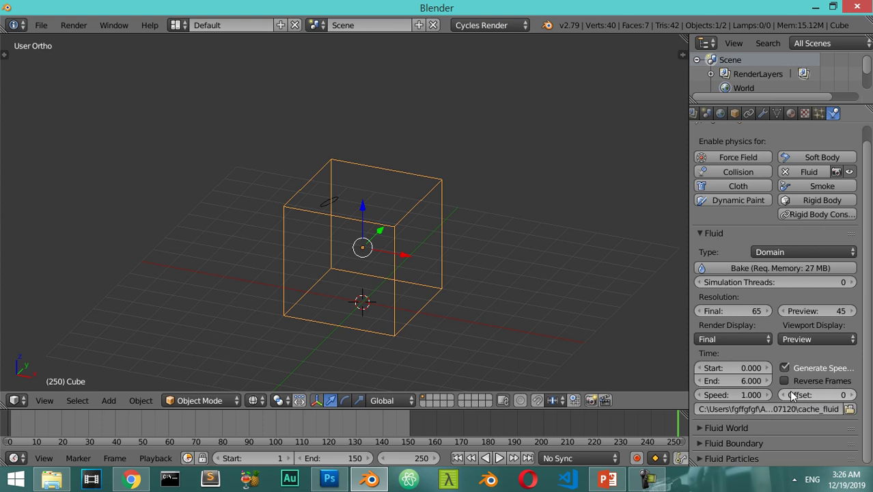
left_click(738, 394)
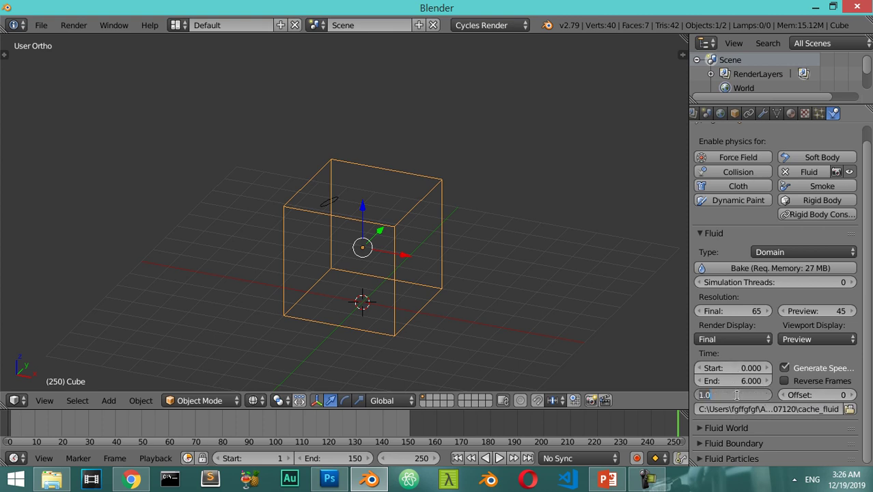
type("1.1")
key("BackSpace")
type("2")
key("Return")
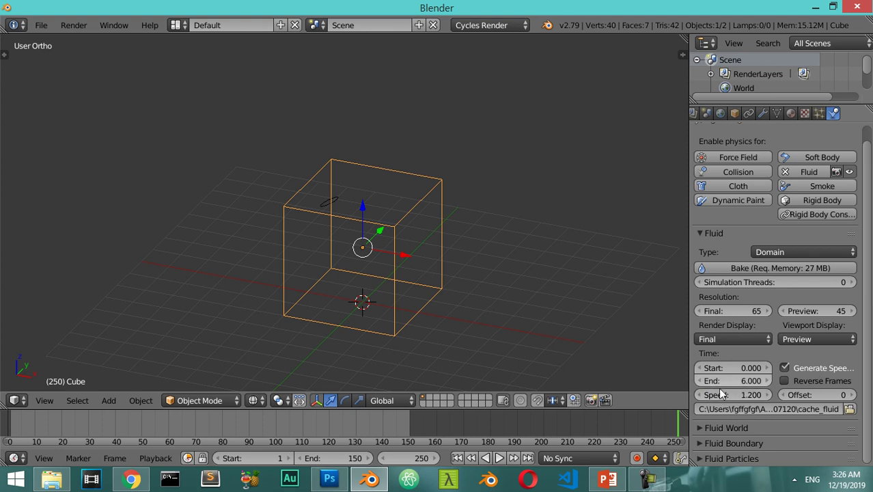
- Keyframe the circle's location at frame 1 at the cube's upper left
right_click(330, 203)
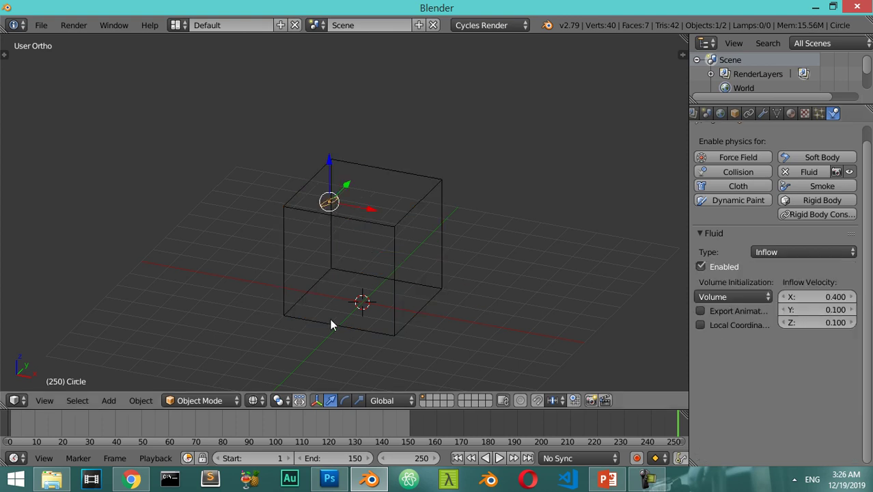
mouse_move(330, 318)
middle_mouse_down()
mouse_move(347, 279)
mouse_move(369, 294)
middle_mouse_up()
left_click(414, 454)
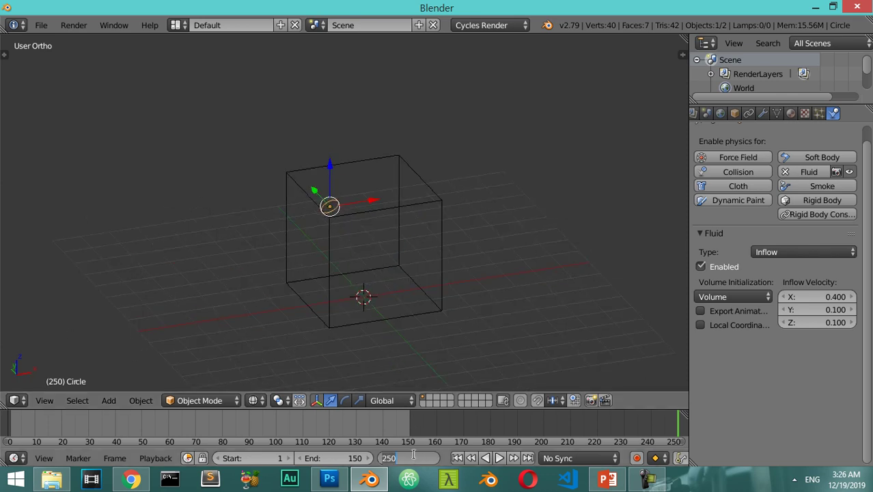
type("1")
key("Return")
key("i")
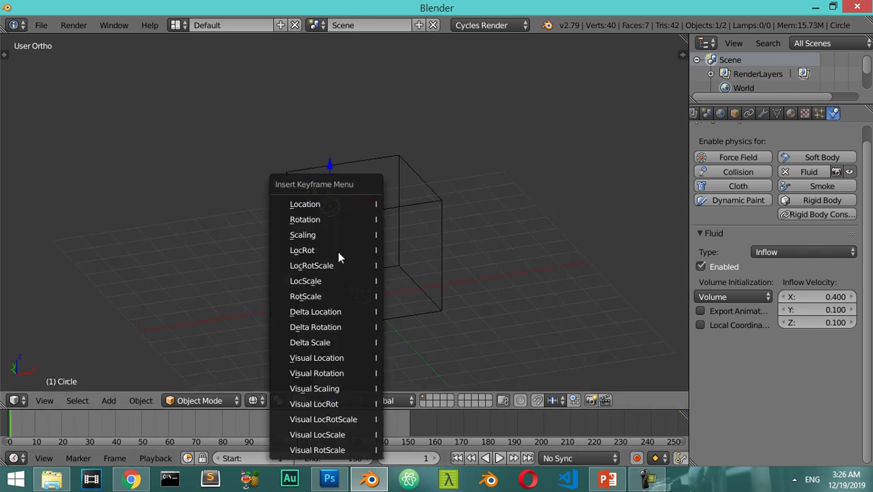
left_click(337, 250)
- At frame 150, move the circle right along X, tilt it, and keyframe LocRot
key("KP_1")
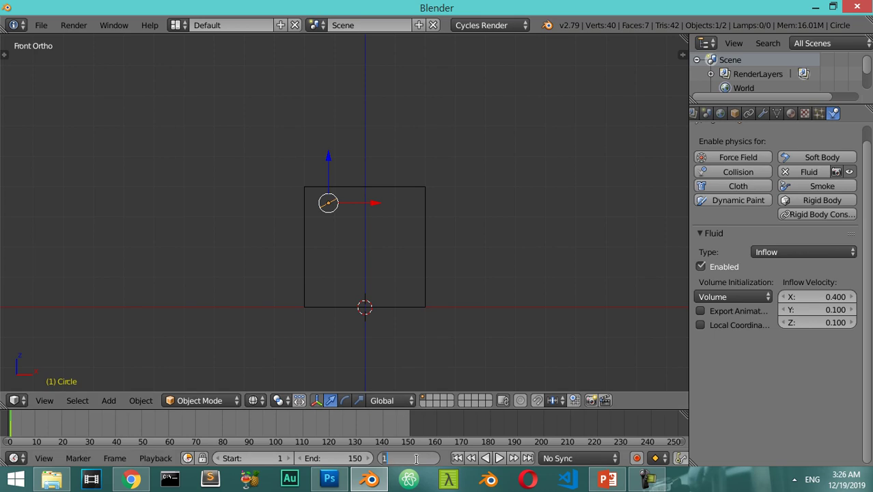
left_click(414, 455)
type("50")
key("Return")
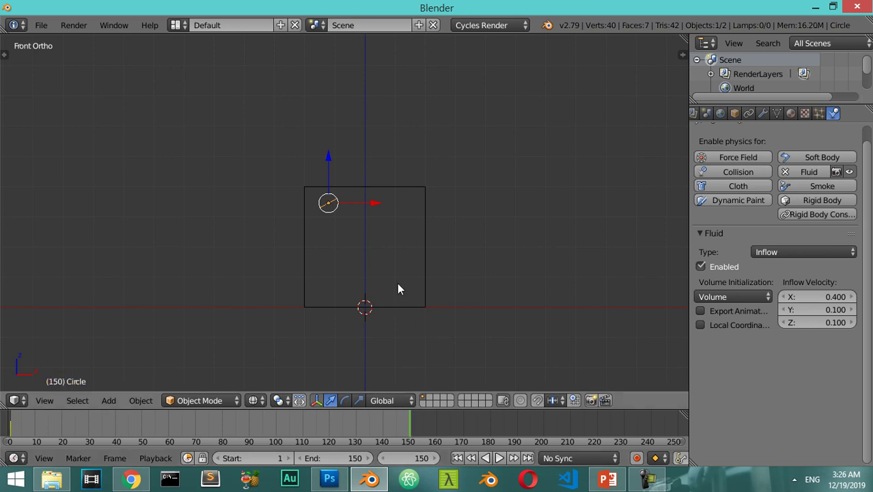
key("g")
key("x")
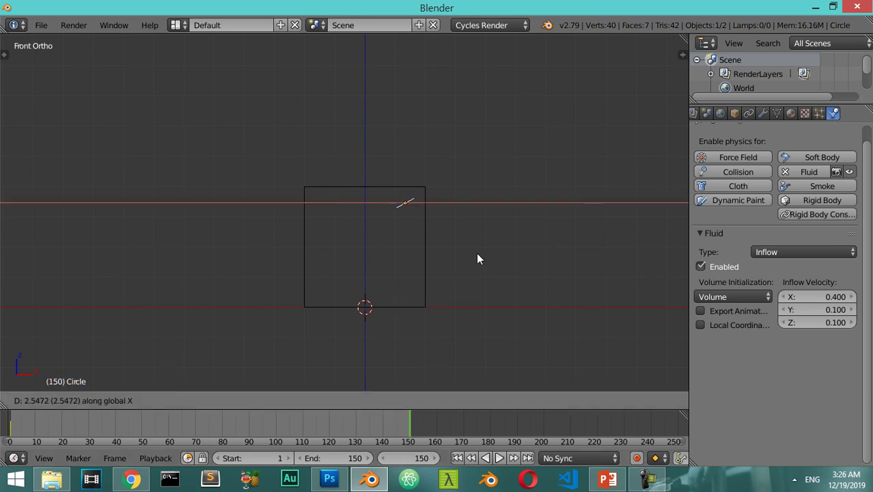
left_click(479, 252)
key("r")
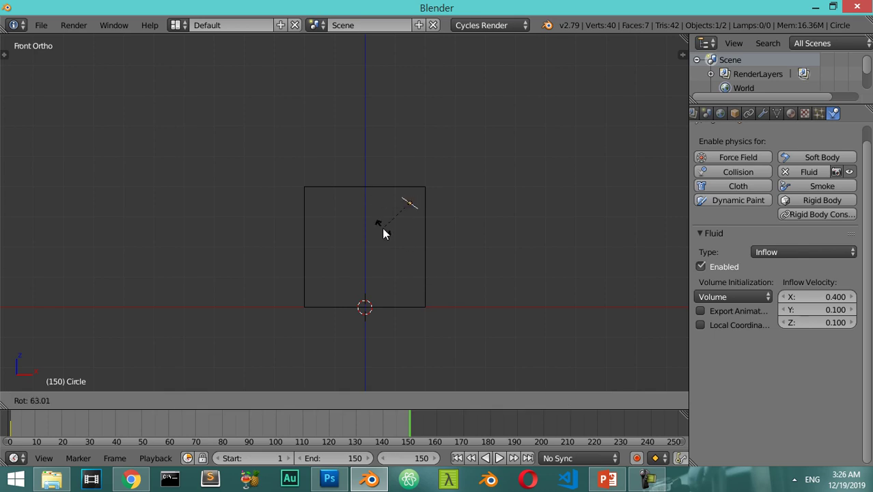
left_click(383, 233)
key("i")
left_click(384, 227)
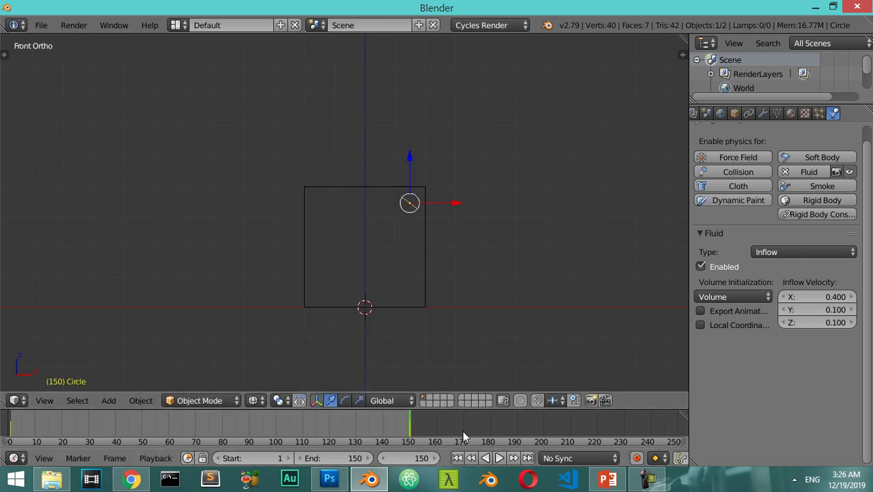
- Play the animation to check the circle's sweep, then stop it
left_click(500, 458)
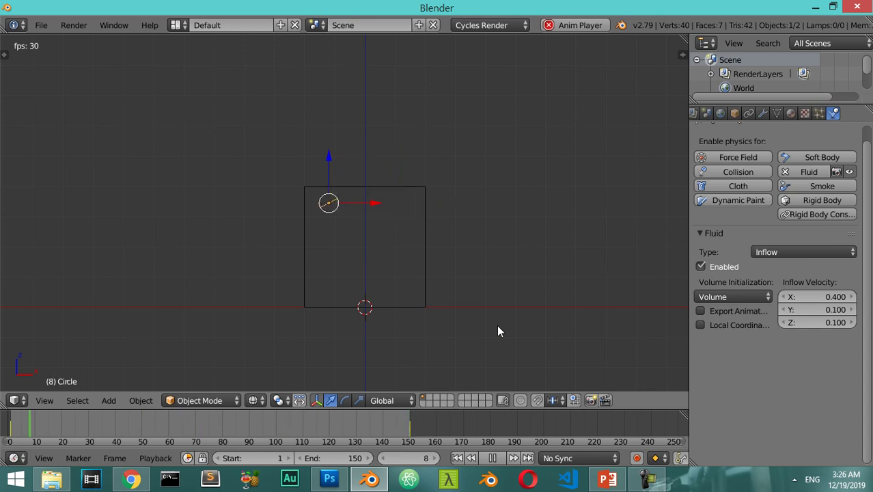
key("Escape")
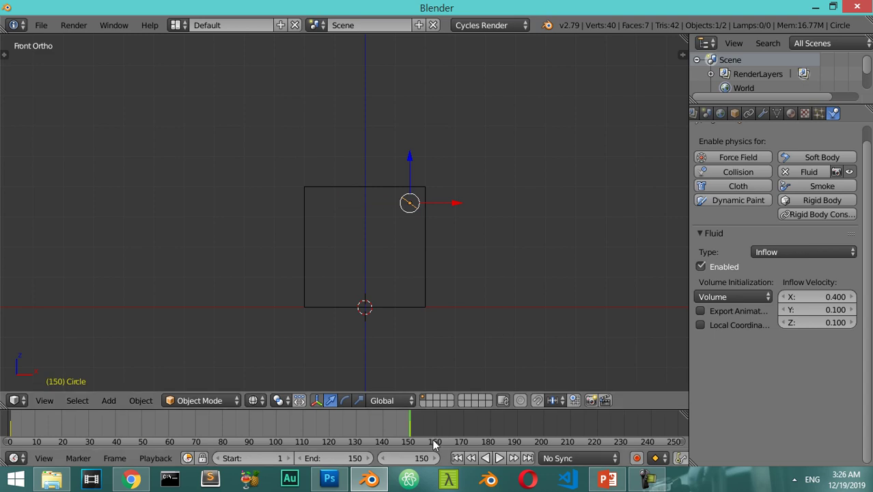
left_click(410, 457)
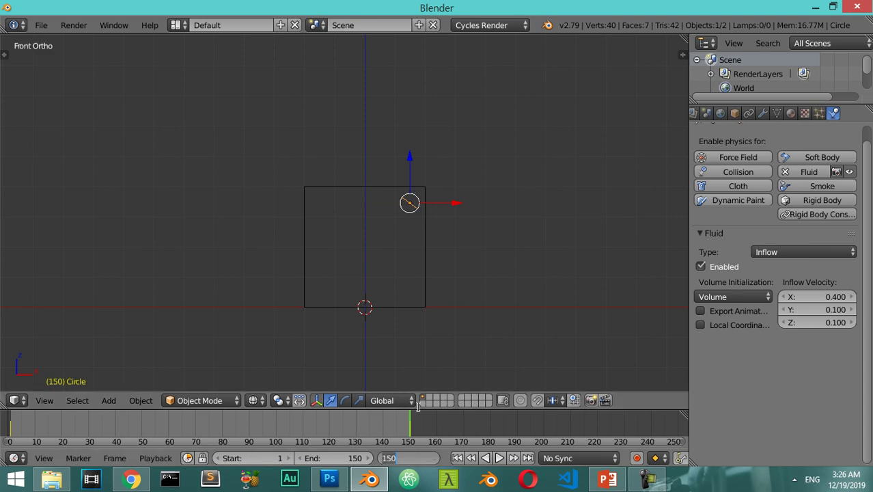
- Delete the circle's keyframes at frame 150
type("n")
key("Escape")
key("alt+i")
left_click(428, 247)
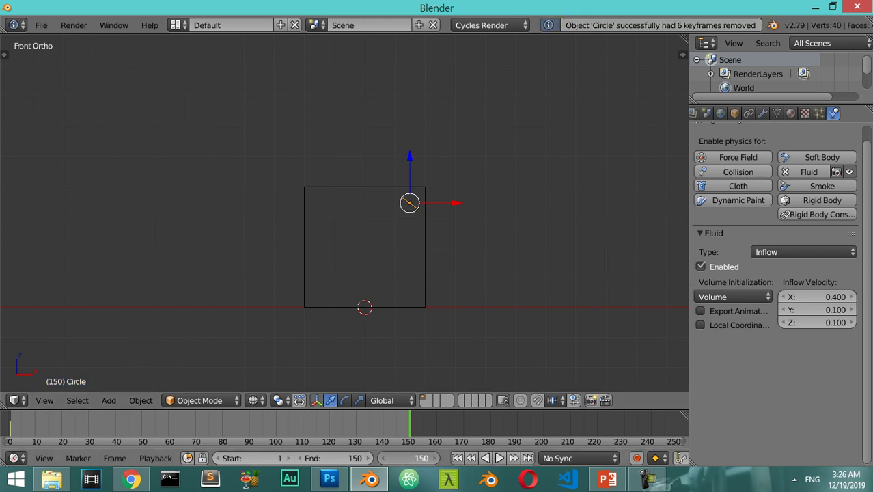
- At frame 40, move the circle right along X, tilt it about 78°, and keyframe LocRot
type("40")
key("Return")
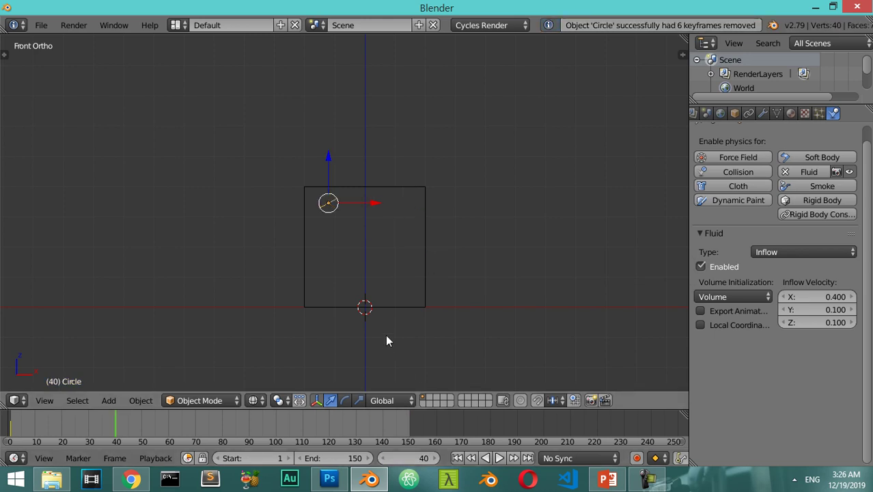
key("g")
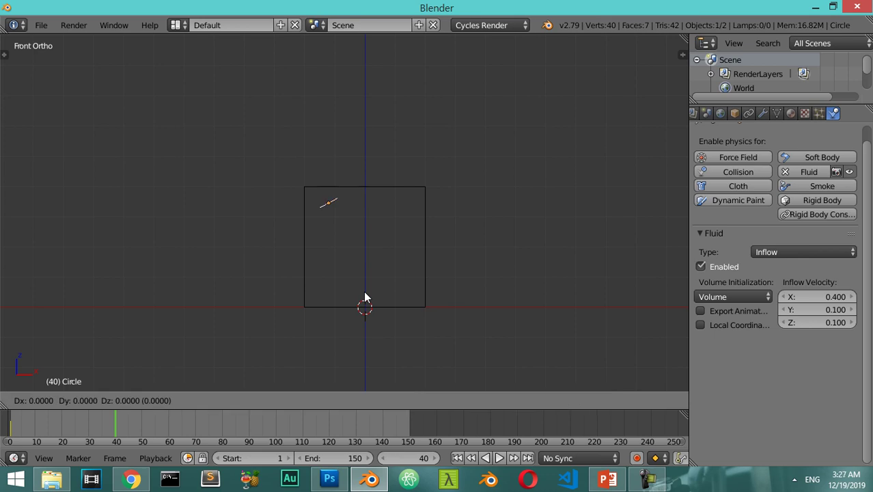
key("x")
left_click(447, 303)
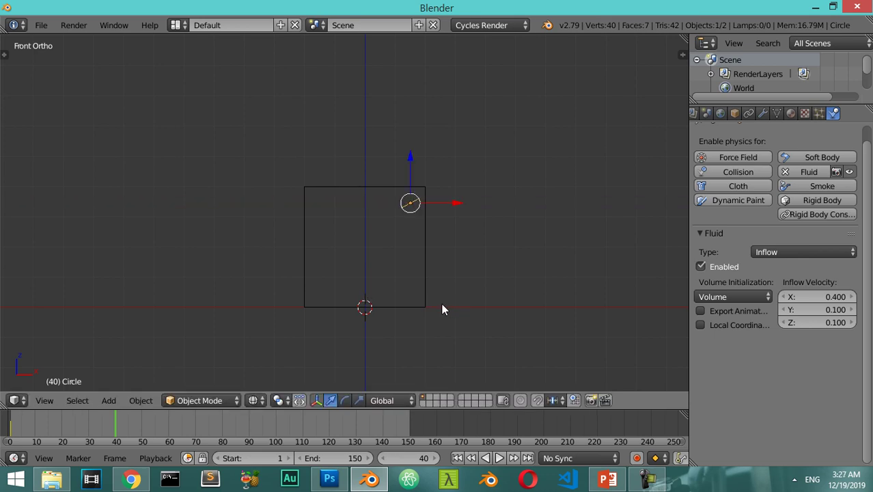
key("r")
left_click(377, 230)
key("i")
left_click(377, 230)
- Preview the faster motion by playing and scrubbing the timeline
left_click(498, 458)
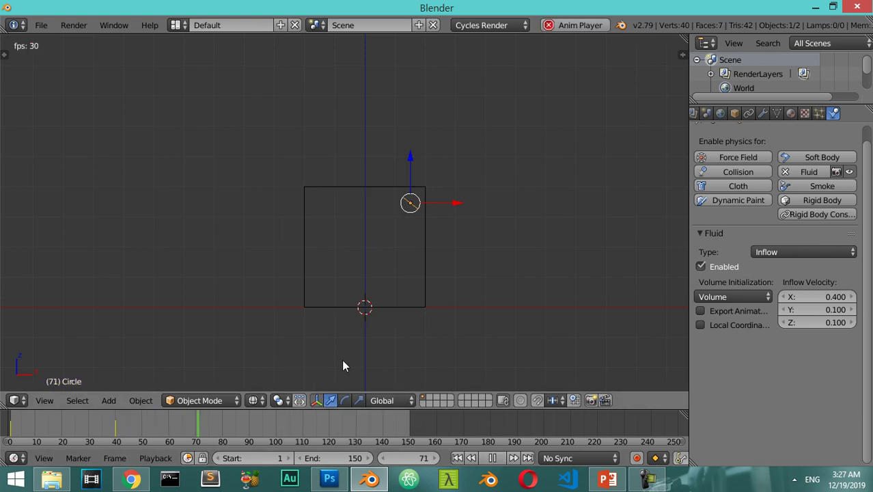
key("Escape")
left_click(103, 432)
mouse_move(102, 431)
left_mouse_down()
mouse_move(10, 431)
mouse_move(190, 435)
left_mouse_up()
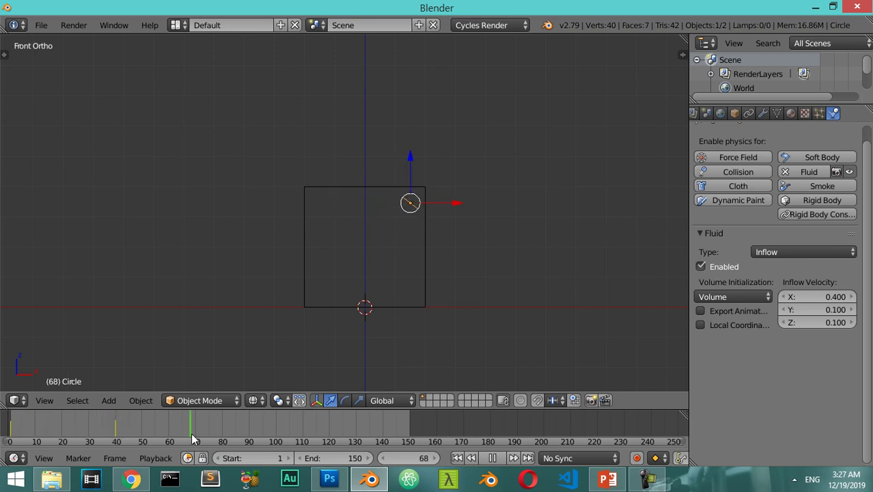
- Bake the cube domain's fluid simulation and return to frame 1
right_click(430, 278)
left_click(779, 271)
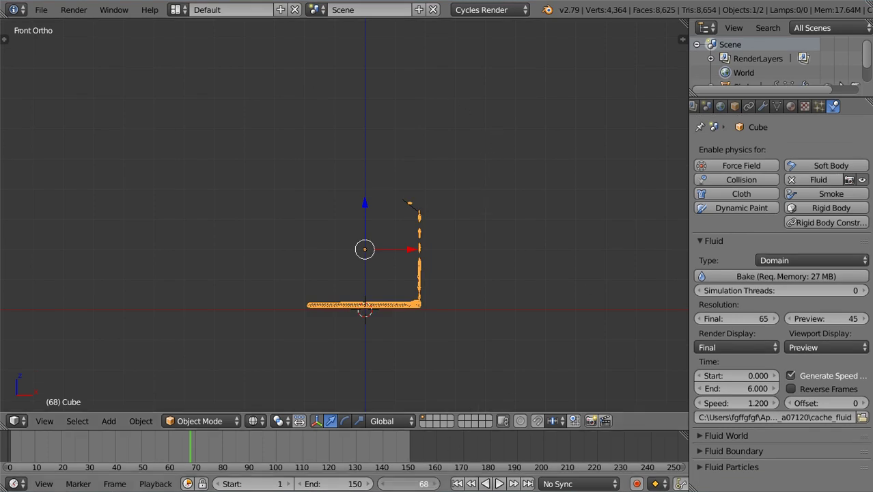
key("shift+Left")
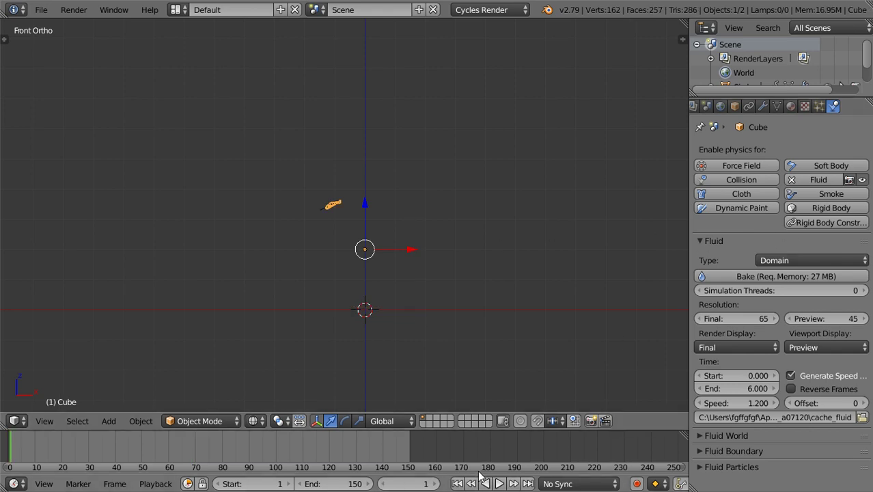
- Play the baked fluid in solid shading, orbiting and zooming to watch it pour
left_click(499, 484)
middle_click_drag(460, 315, 406, 342)
key("z")
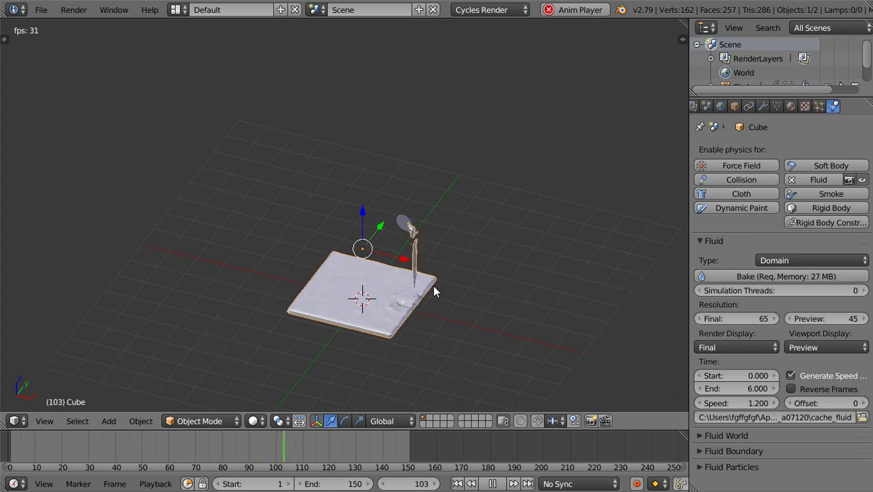
mouse_move(429, 299)
middle_mouse_down()
mouse_move(418, 290)
mouse_move(462, 271)
middle_mouse_up()
scroll(419, 318, "up", 4)
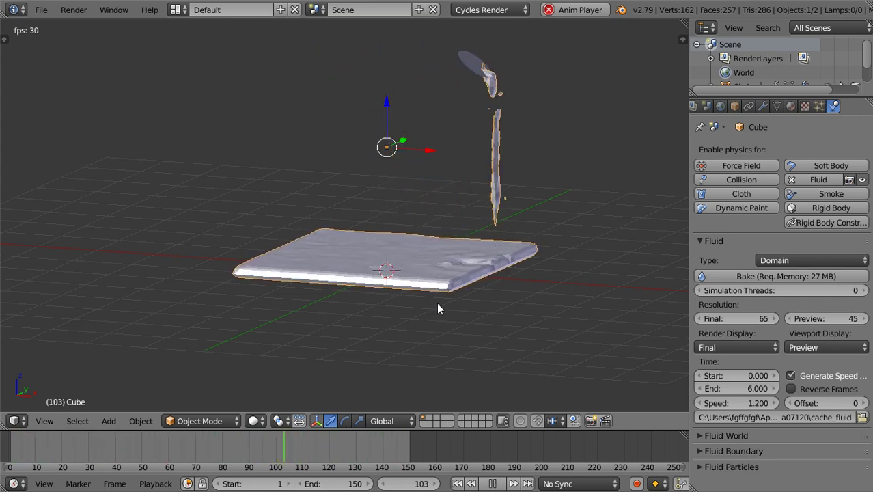
scroll(437, 308, "up", 2)
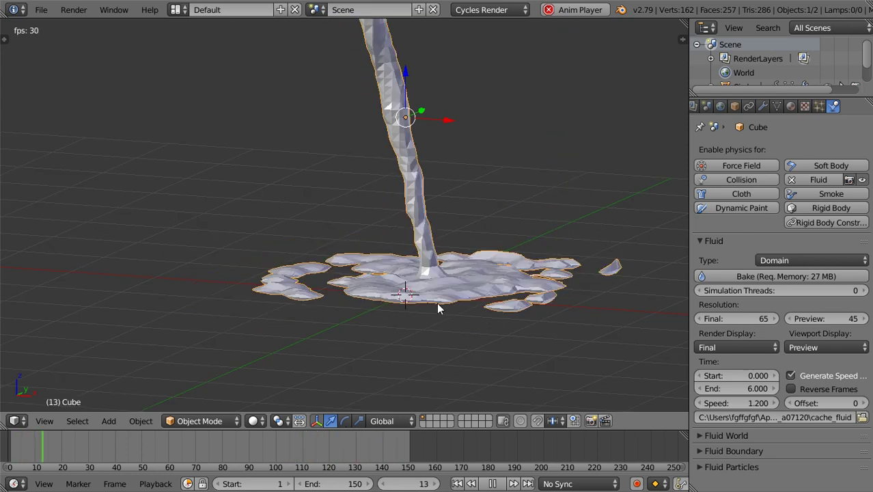
scroll(457, 291, "down", 1)
scroll(458, 292, "down", 1)
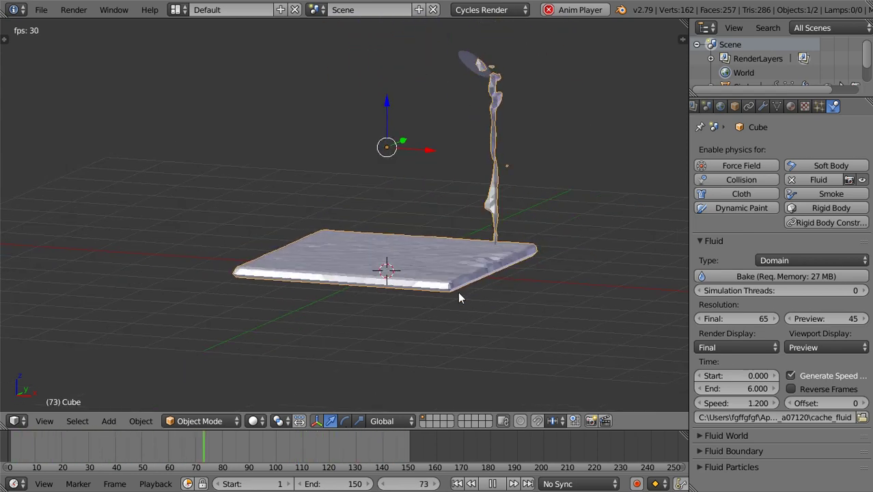
scroll(457, 292, "up", 2)
scroll(458, 292, "down", 2)
scroll(505, 253, "up", 1)
scroll(506, 257, "down", 2)
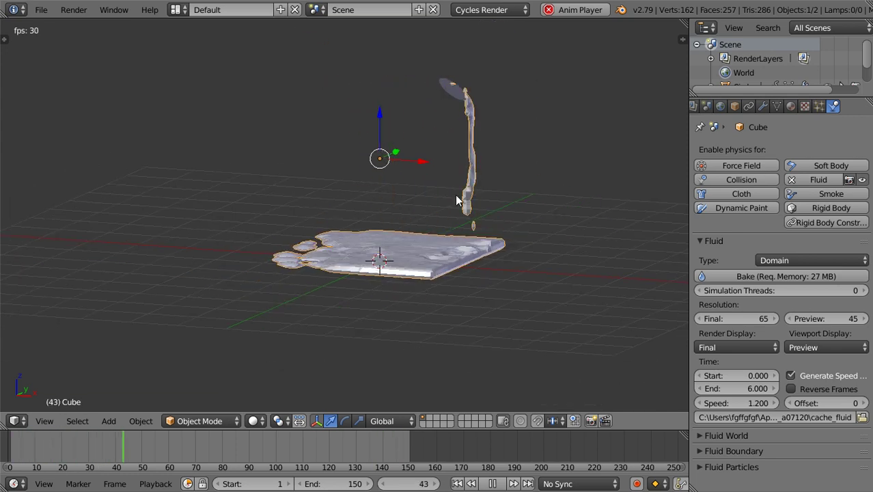